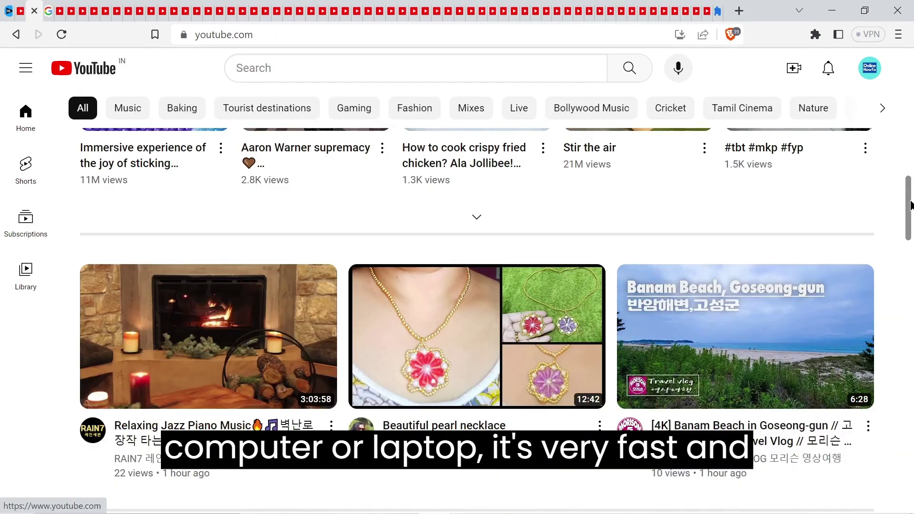
{"action": "scroll", "coordinate": [584, 490], "scroll_direction": "down", "scroll_amount": 1}
{"action": "scroll", "coordinate": [584, 489], "scroll_direction": "down", "scroll_amount": 3}
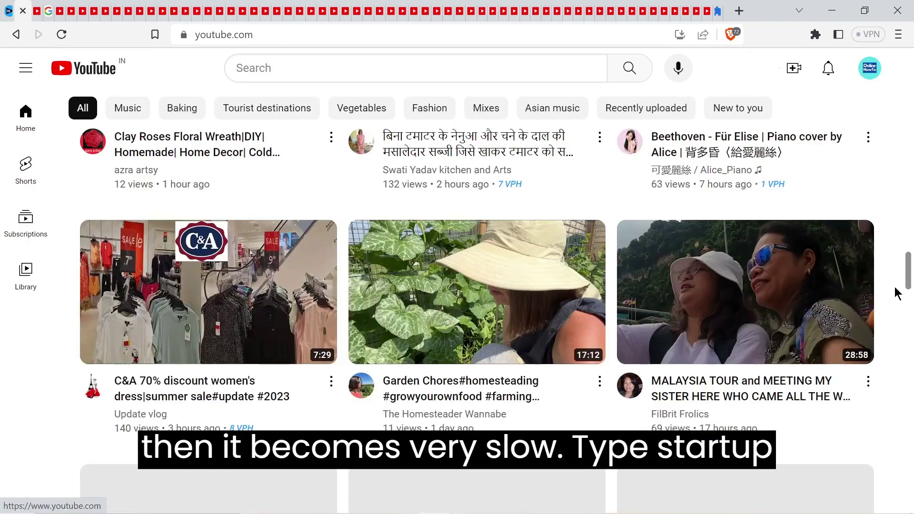
{"action": "scroll", "coordinate": [894, 292], "scroll_direction": "down", "scroll_amount": 2}
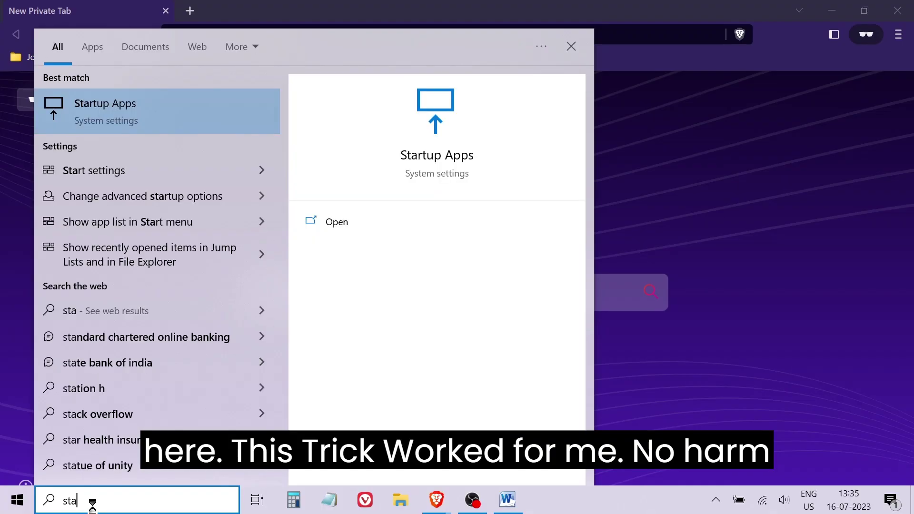
{"action": "type", "text": "rtu"}
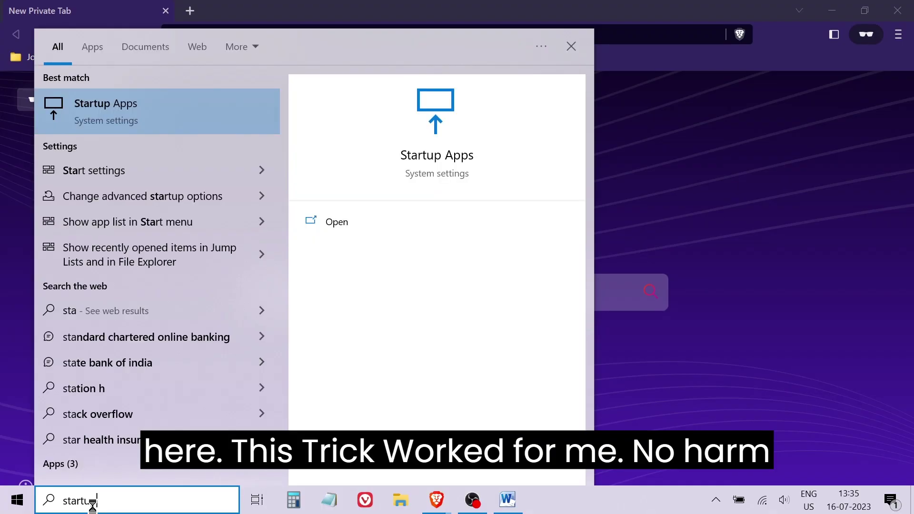
{"action": "type", "text": "p"}
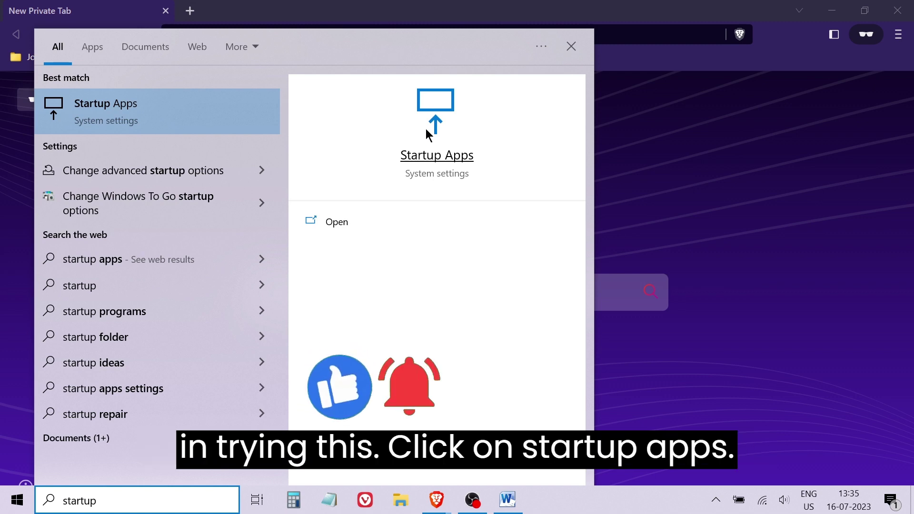
- Open the Startup Apps settings page from the taskbar search results
{"action": "left_click", "coordinate": [428, 136]}
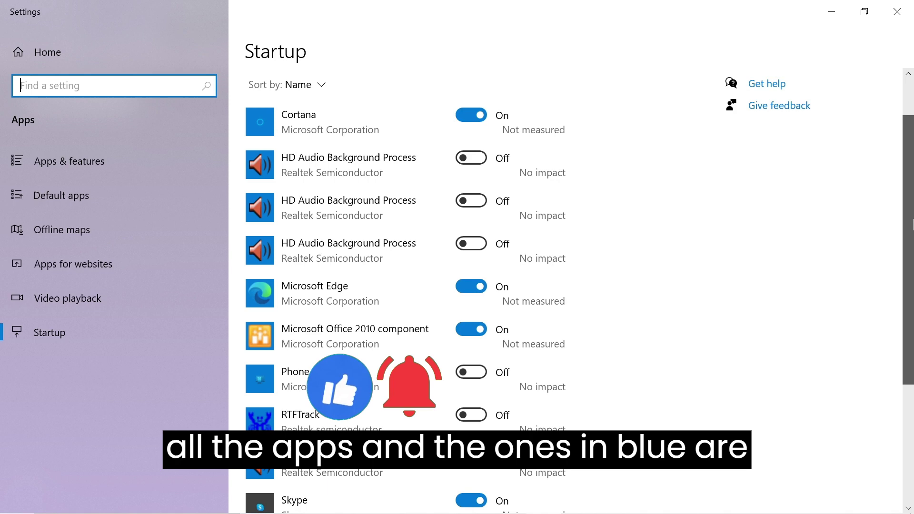
{"action": "left_click_drag", "start_coordinate": [912, 225], "coordinate": [911, 345]}
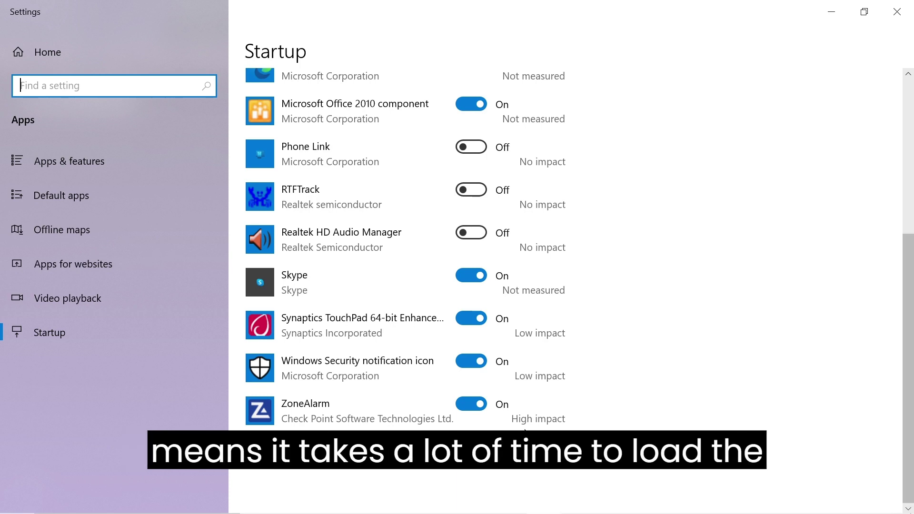
{"action": "scroll", "coordinate": [911, 175], "scroll_direction": "up", "scroll_amount": 4}
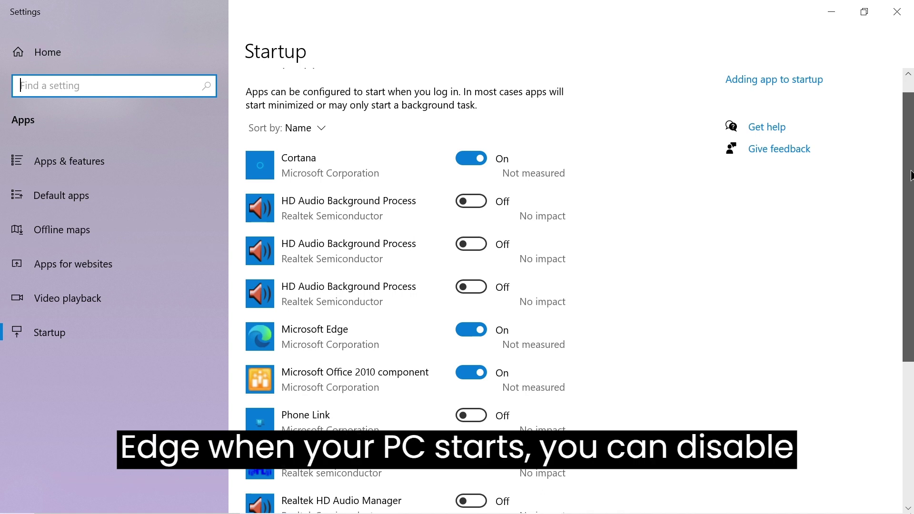
- Turn off startup for Cortana, the Office 2010 component and Skype, re-toggling Skype off
{"action": "left_click", "coordinate": [471, 158]}
{"action": "scroll", "coordinate": [466, 342], "scroll_direction": "down", "scroll_amount": 1}
{"action": "left_click", "coordinate": [466, 342]}
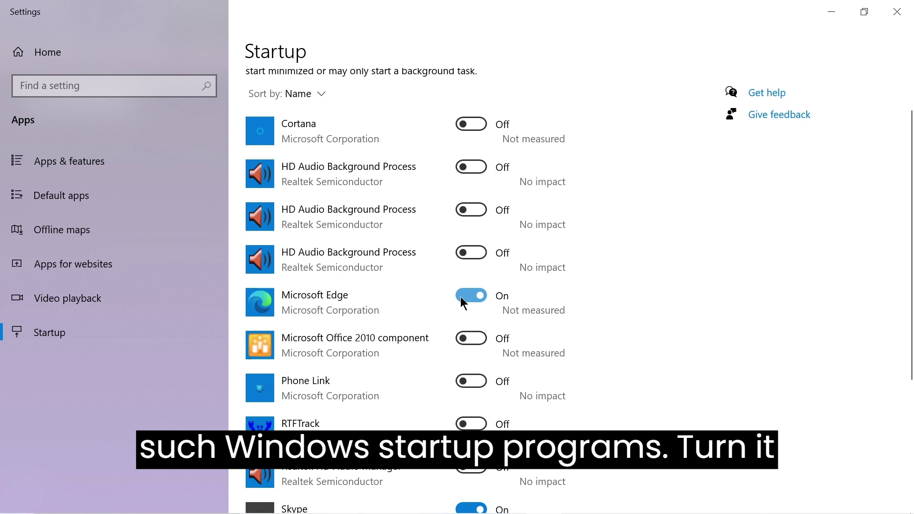
{"action": "scroll", "coordinate": [460, 302], "scroll_direction": "down", "scroll_amount": 3}
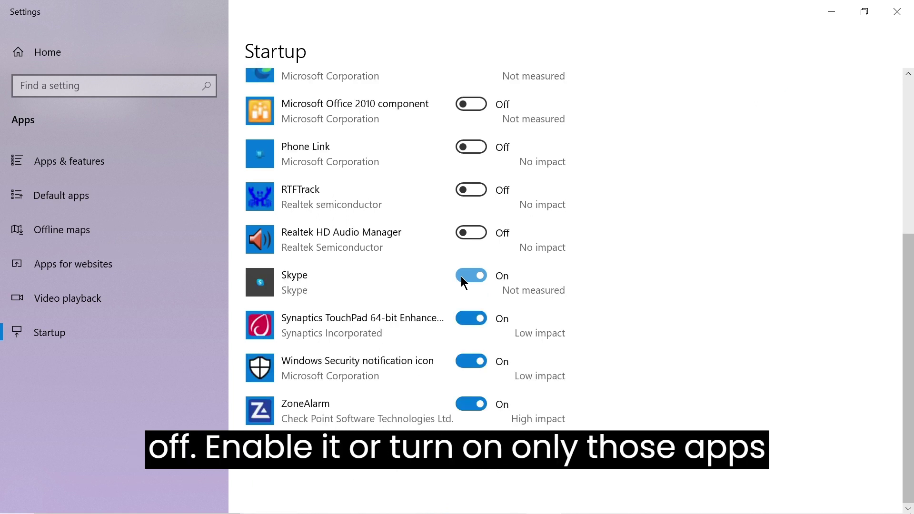
{"action": "left_click", "coordinate": [461, 276]}
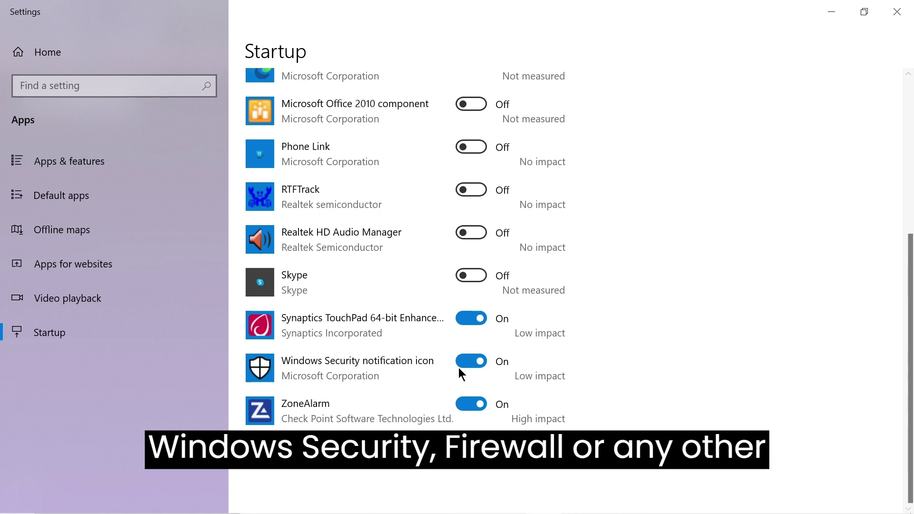
{"action": "scroll", "coordinate": [459, 368], "scroll_direction": "up", "scroll_amount": 3}
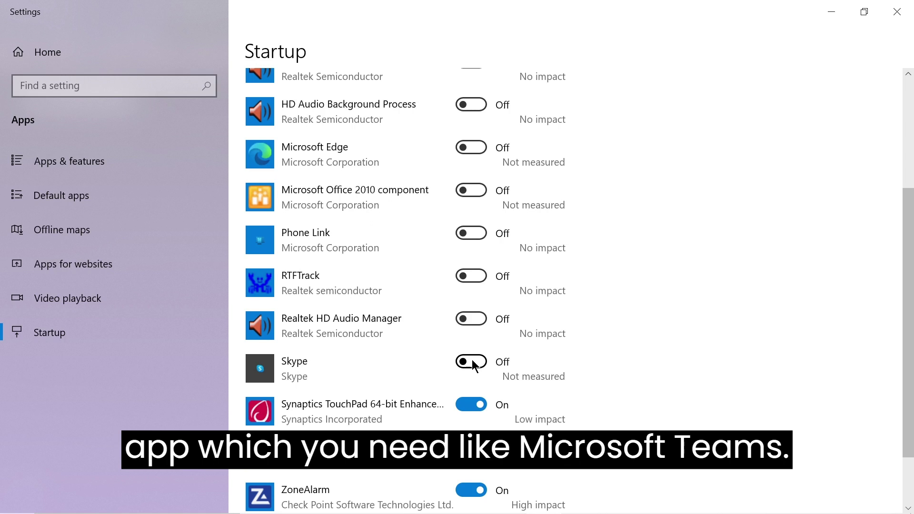
{"action": "left_click", "coordinate": [468, 365]}
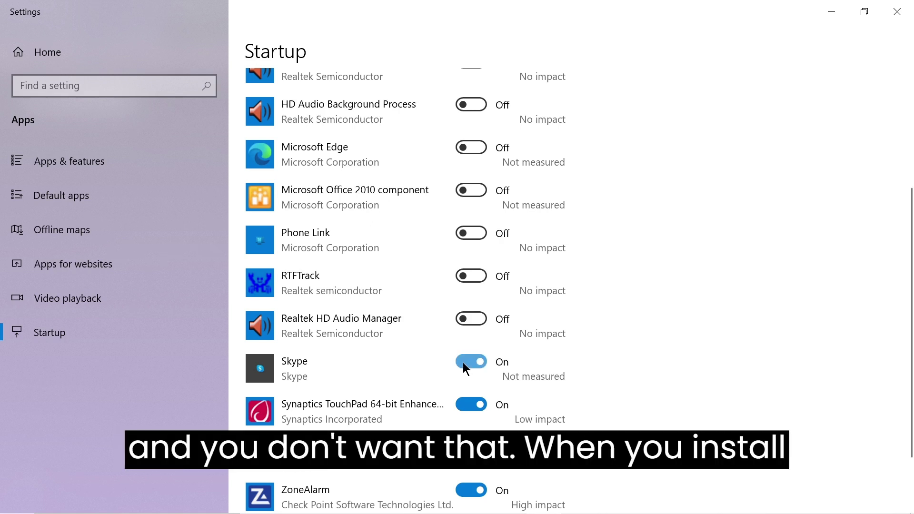
{"action": "left_click", "coordinate": [463, 363]}
{"action": "scroll", "coordinate": [913, 319], "scroll_direction": "down", "scroll_amount": 1}
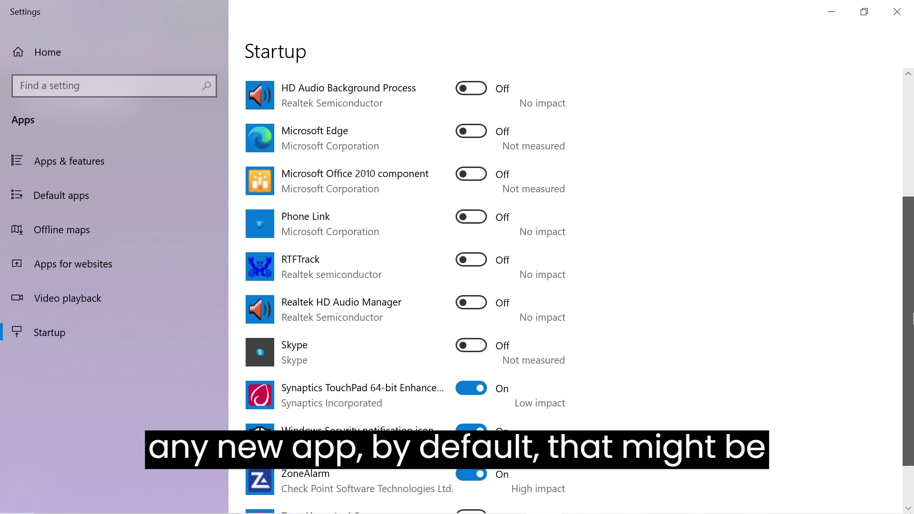
{"action": "scroll", "coordinate": [913, 320], "scroll_direction": "up", "scroll_amount": 3}
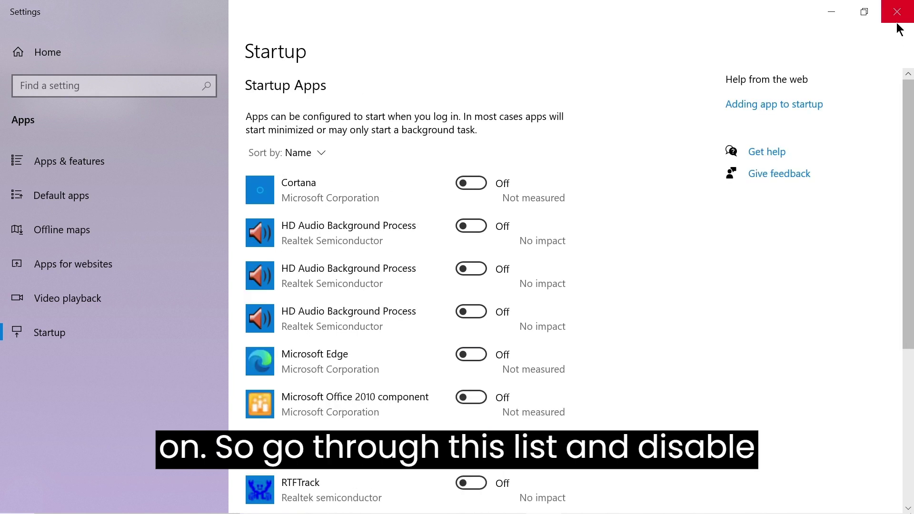